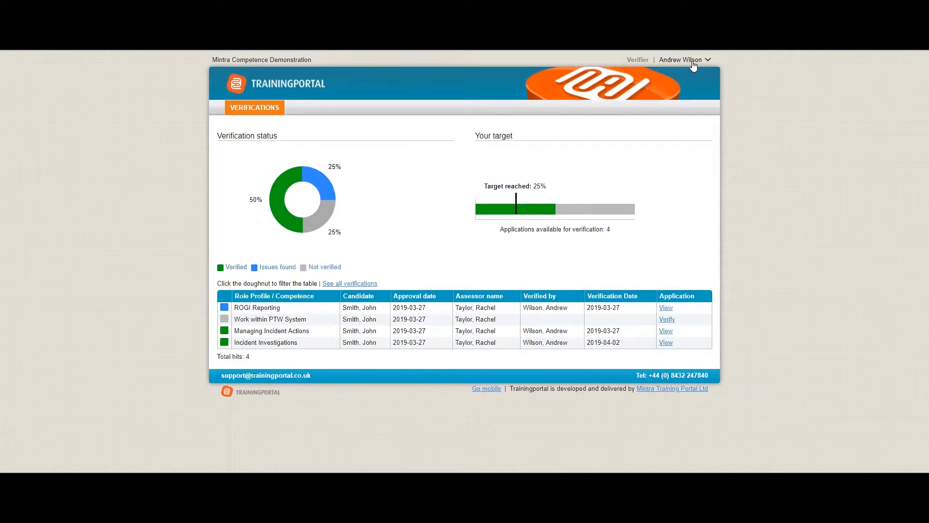
Switch to the Admin role and open the Competence status report setup.
left_click(692, 63)
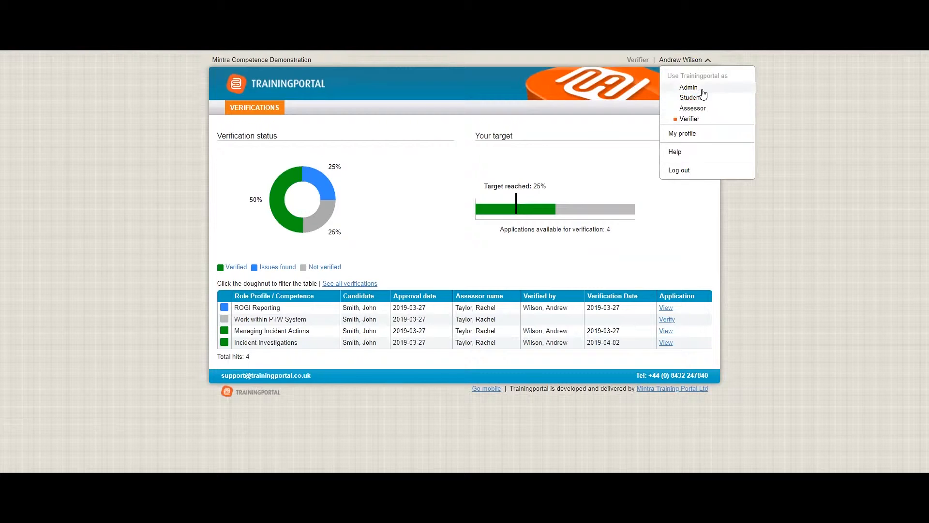
left_click(688, 87)
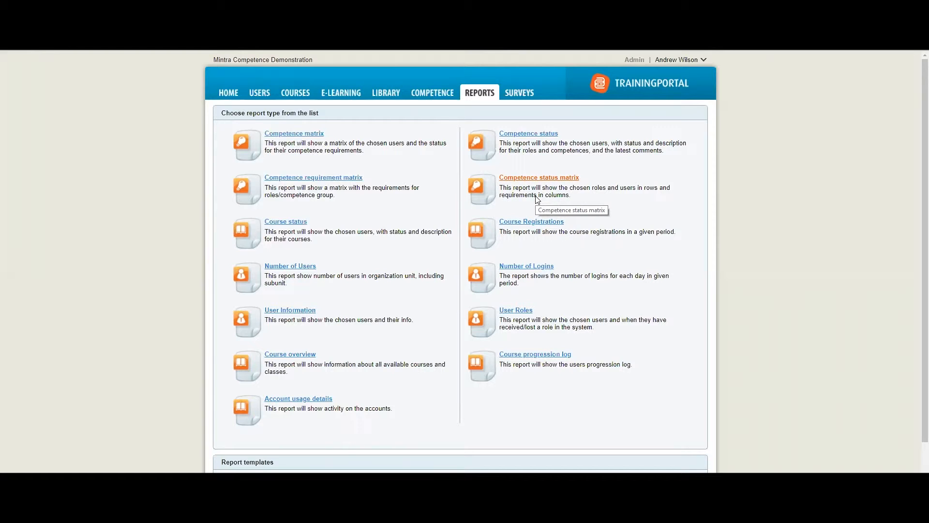
left_click(529, 140)
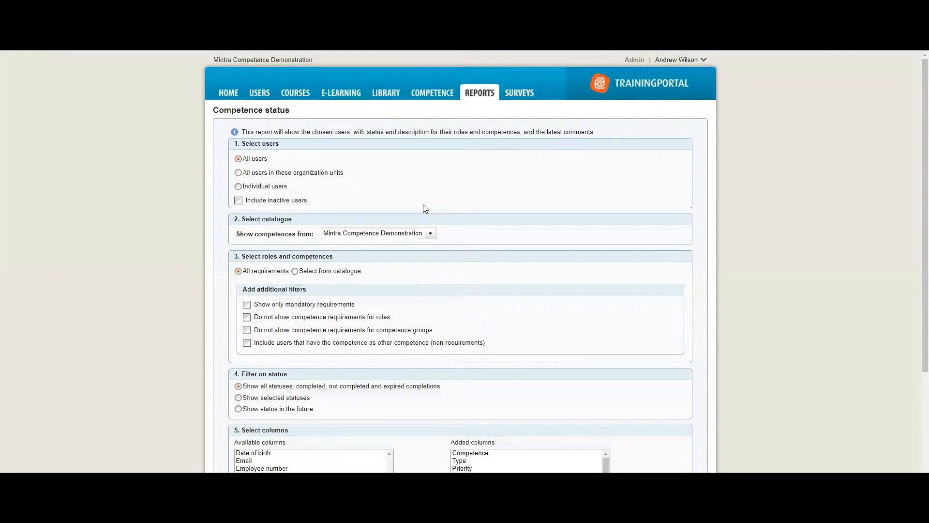
left_click(279, 178)
left_click(255, 198)
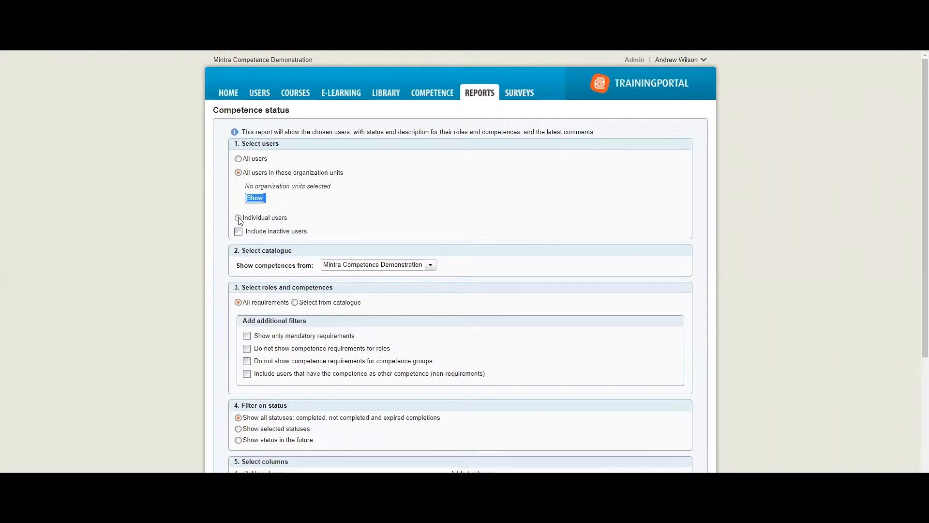
left_click(238, 158)
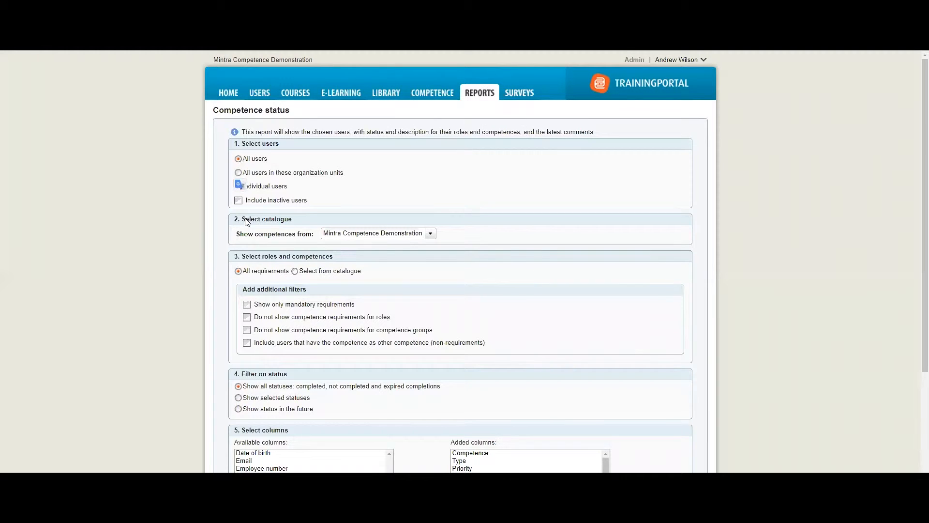
Choose Mintra Competence Demonstration as the catalogue to show competences from.
left_click(358, 239)
left_click(357, 240)
left_click(358, 239)
left_click(358, 240)
left_click(358, 239)
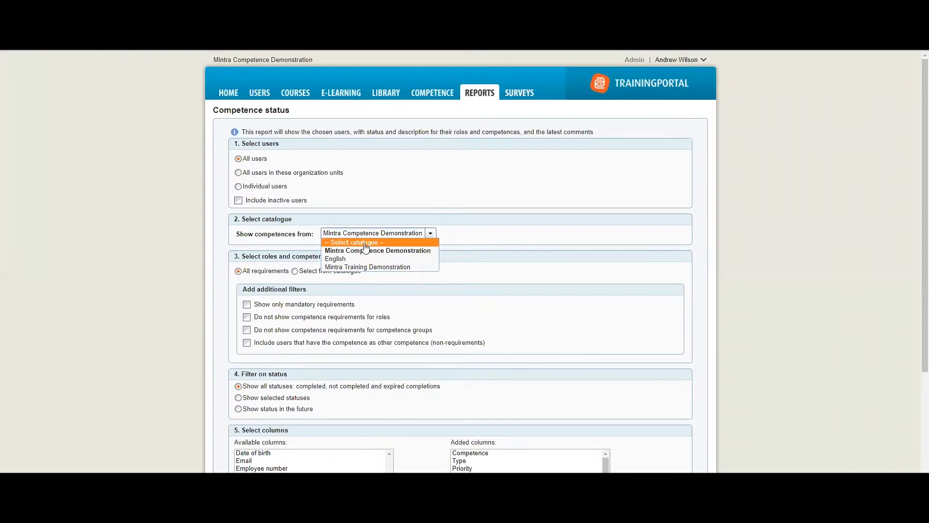
left_click(369, 250)
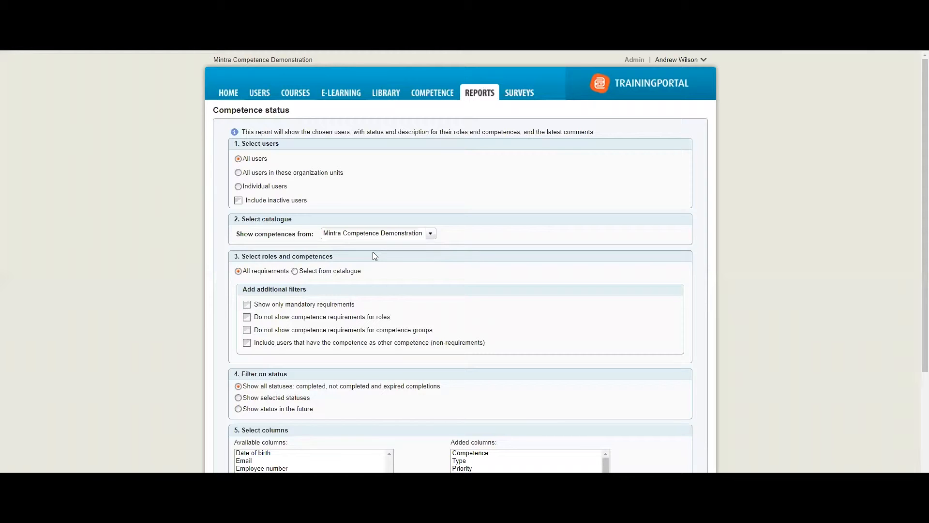
left_click(295, 271)
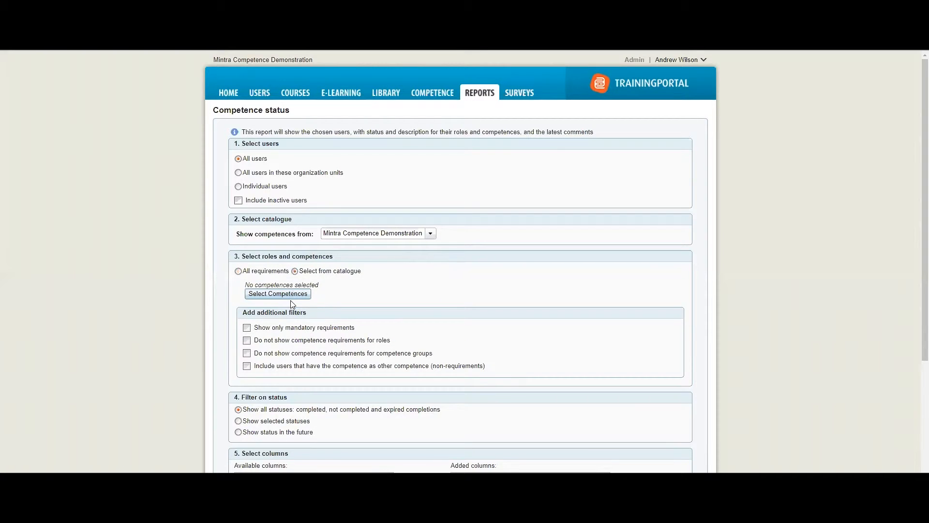
left_click(291, 295)
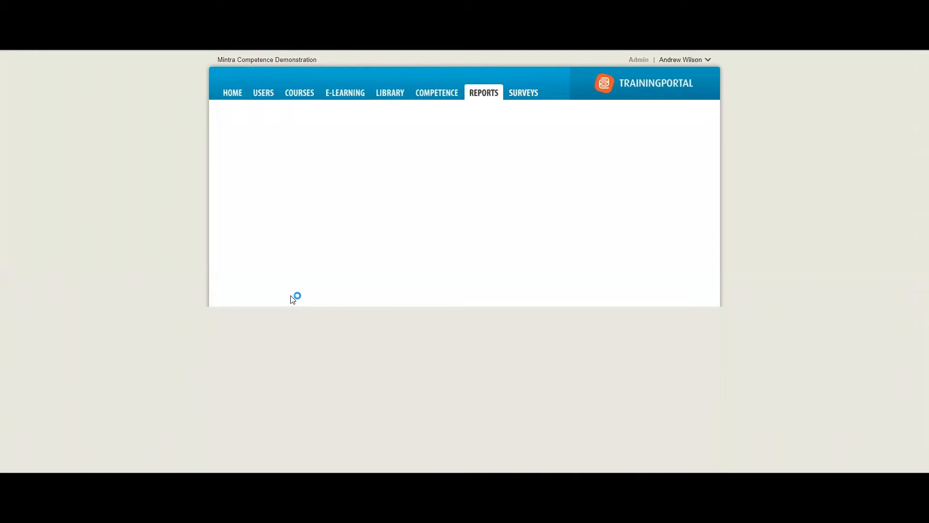
left_click(324, 230)
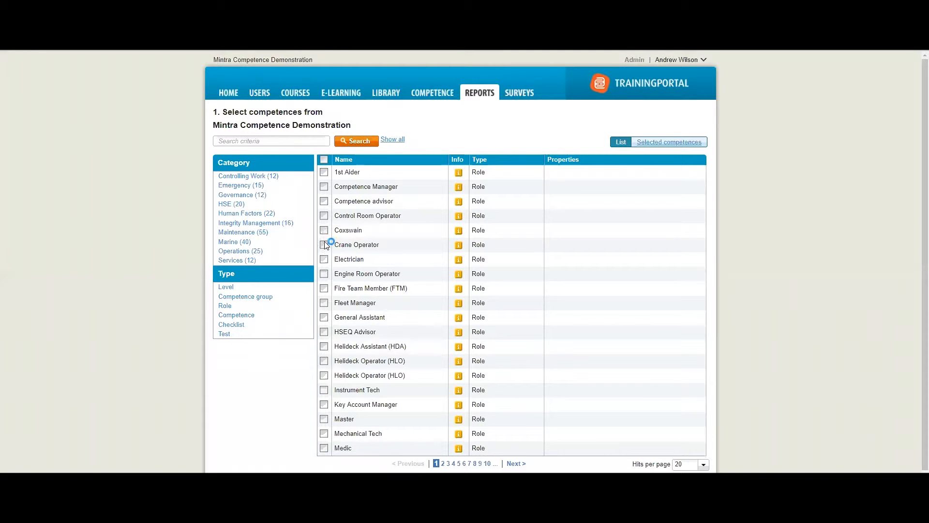
left_click(324, 259)
left_click(529, 471)
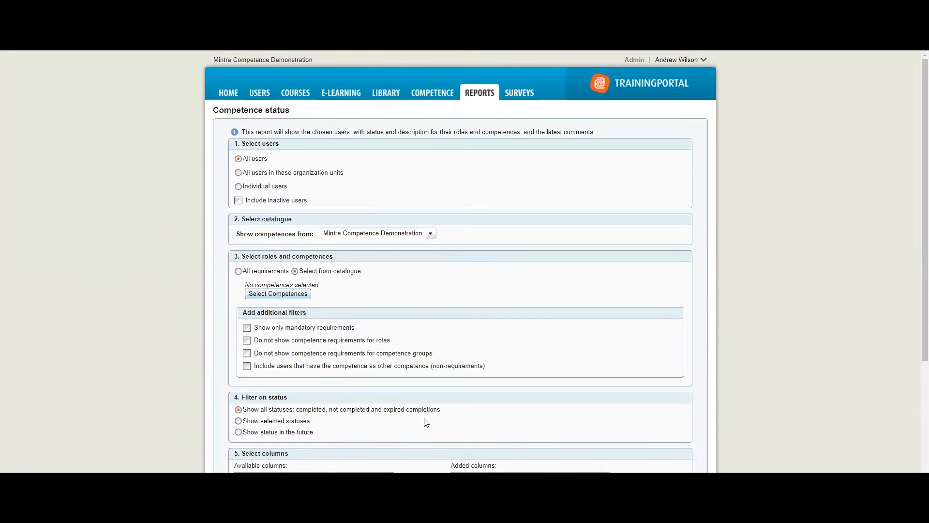
left_click(239, 272)
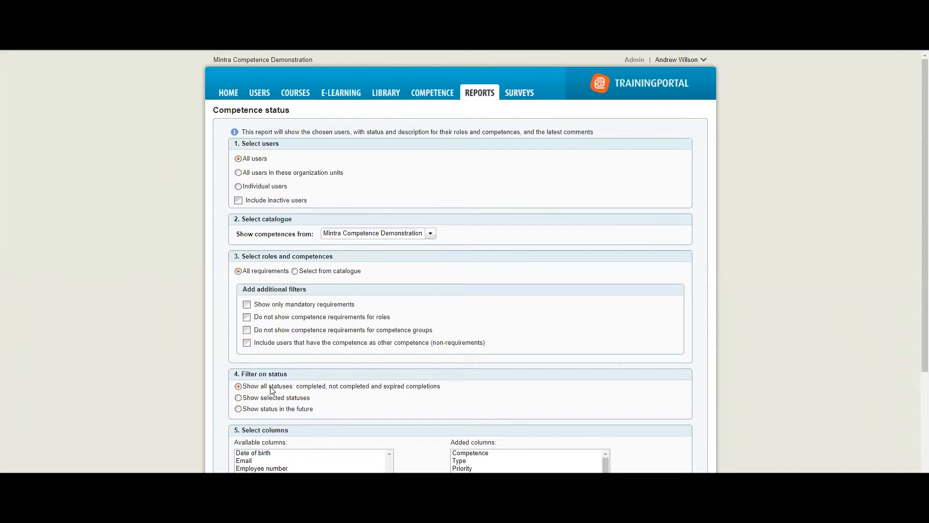
Restrict the report to mandatory requirements only, leaving the other additional filters off.
left_click(247, 305)
left_click(248, 331)
left_click(247, 330)
left_click(247, 343)
left_click(247, 343)
Try filtering the report on selected statuses, showing only completed ones with a blank date period.
scroll(289, 409, "down", 3)
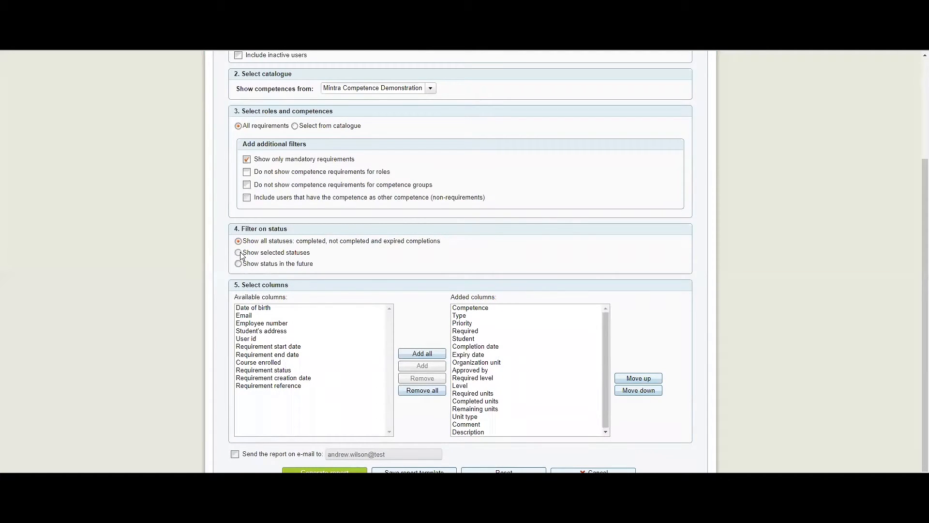
left_click(239, 253)
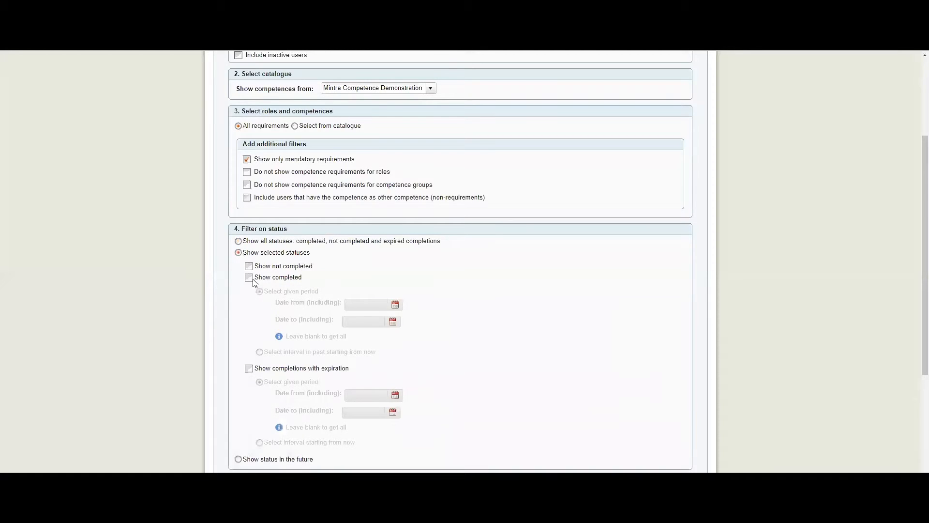
left_click(248, 278)
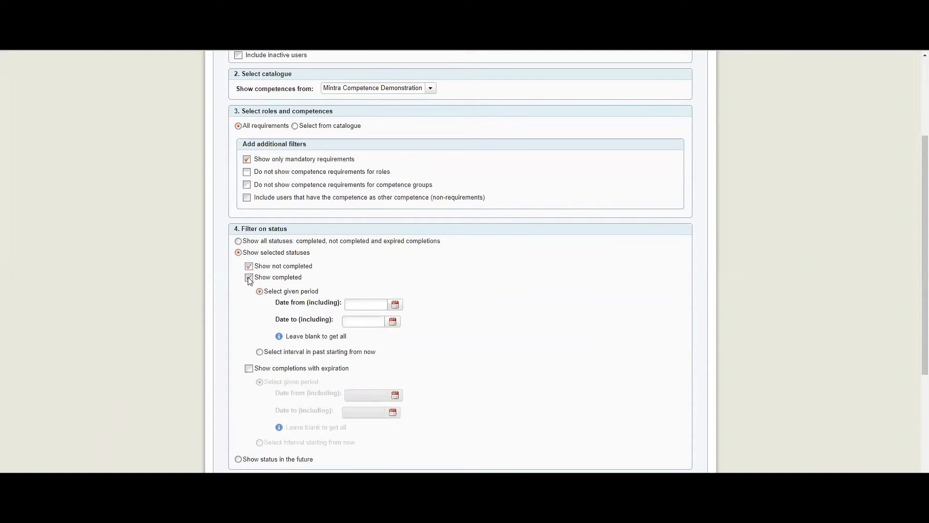
left_click(249, 278)
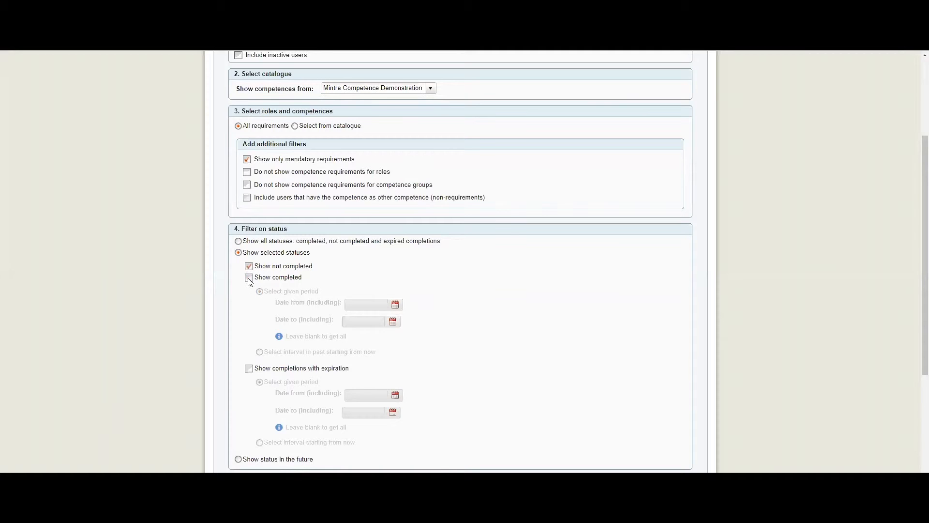
left_click(249, 277)
left_click(249, 266)
left_click(395, 305)
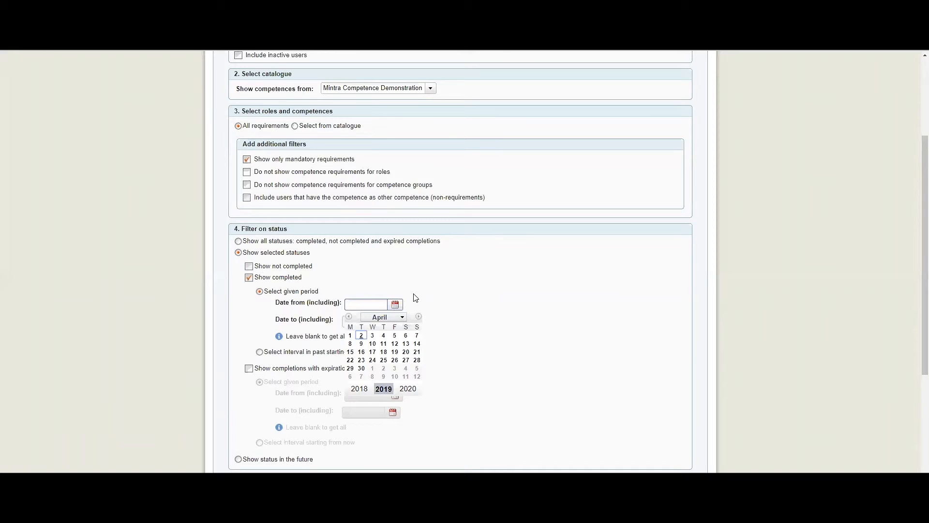
left_click(416, 297)
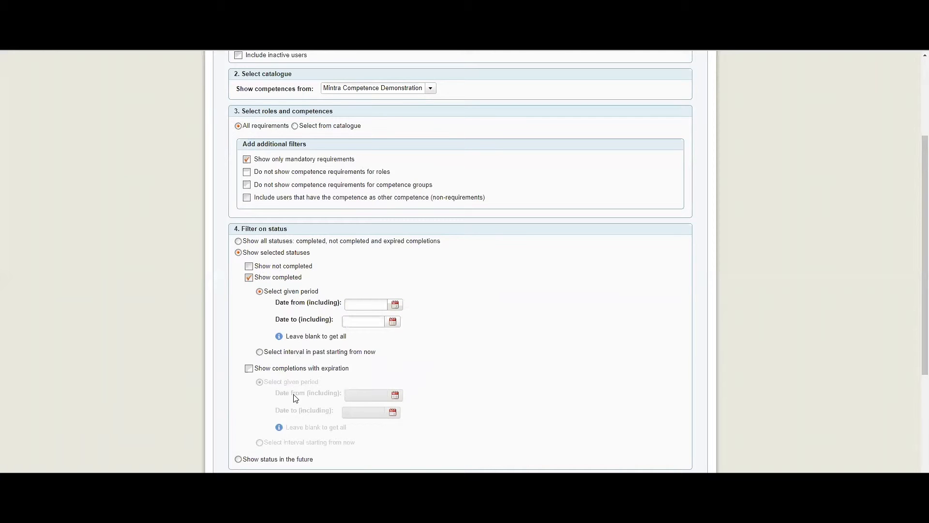
Try including completions expiring from 2019-04-01 to 2019-04-30, and return the status filter to all statuses.
left_click(249, 370)
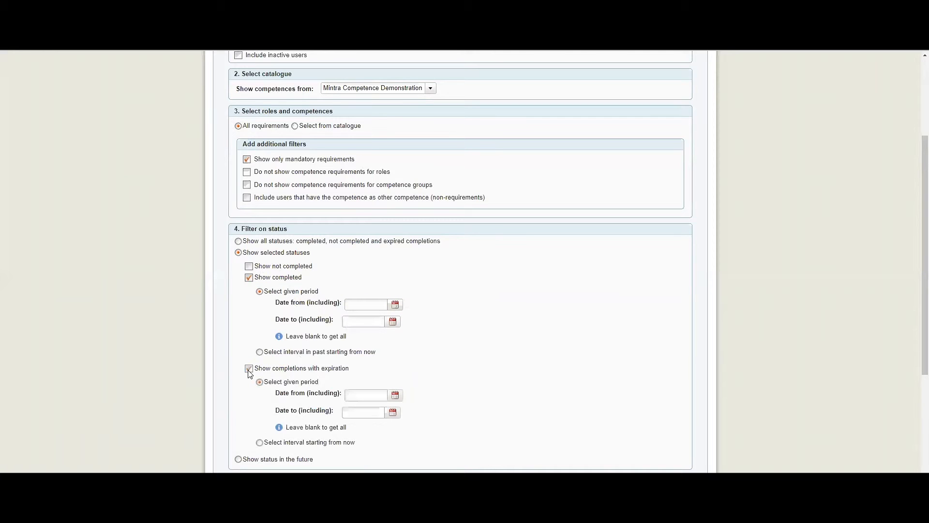
left_click(394, 396)
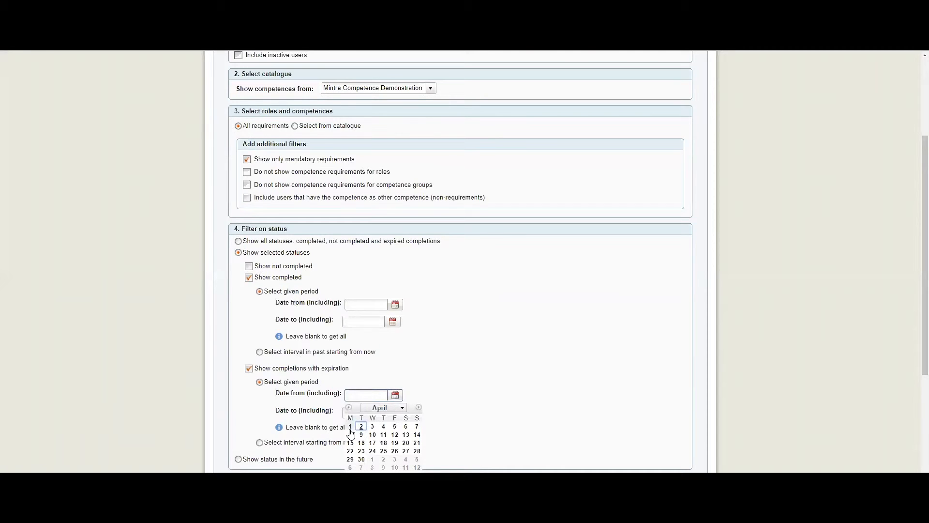
left_click(350, 427)
left_click(393, 412)
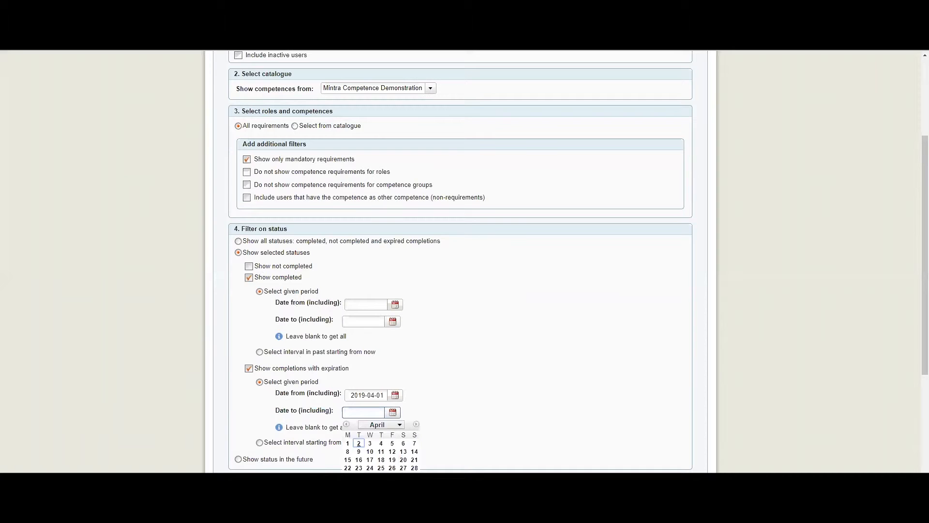
left_click(359, 476)
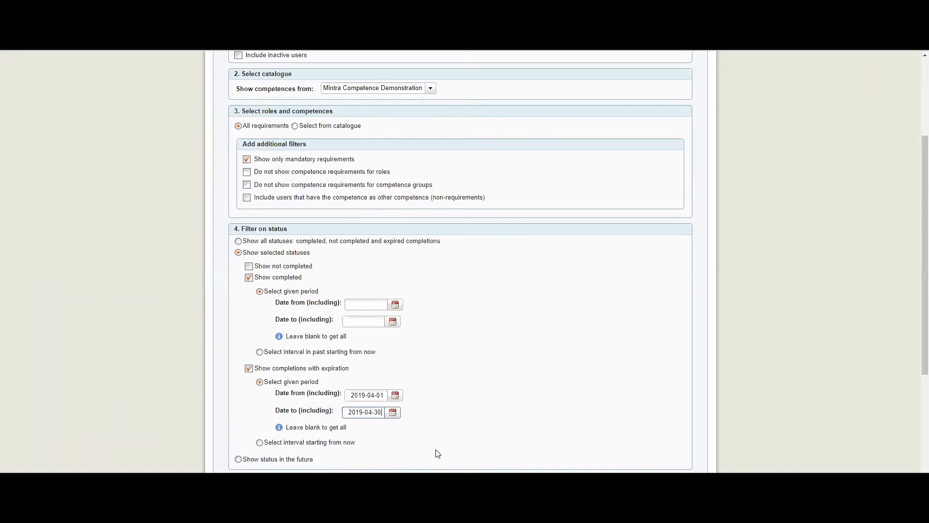
scroll(438, 453, "down", 1)
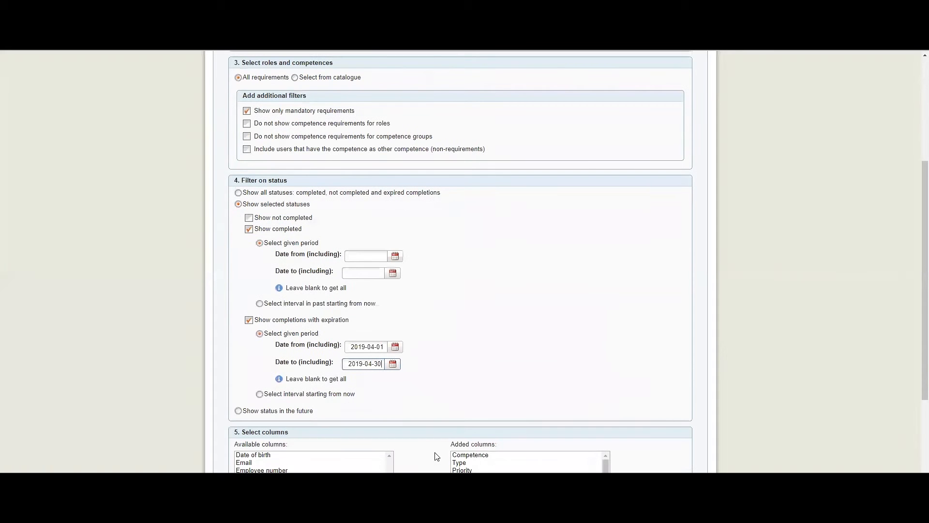
left_click(239, 193)
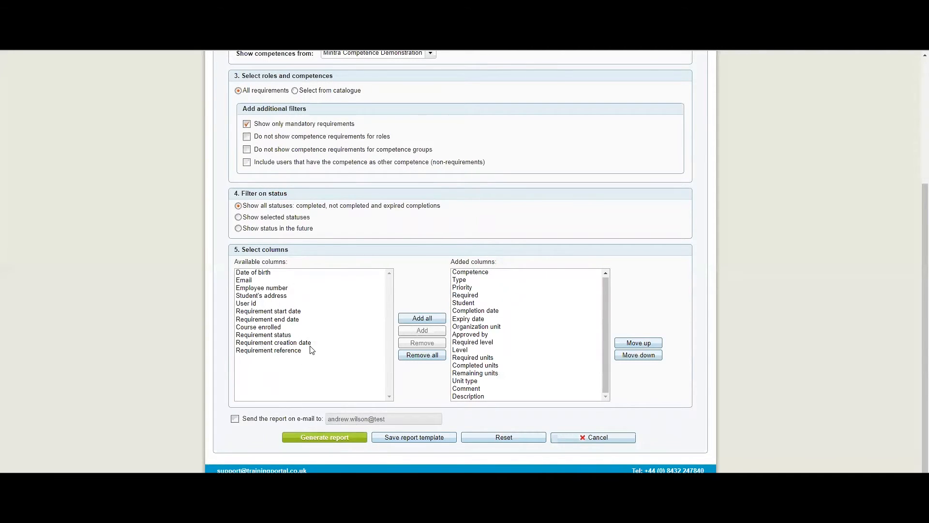
Remove the Description column from the report's added columns.
left_click(294, 343)
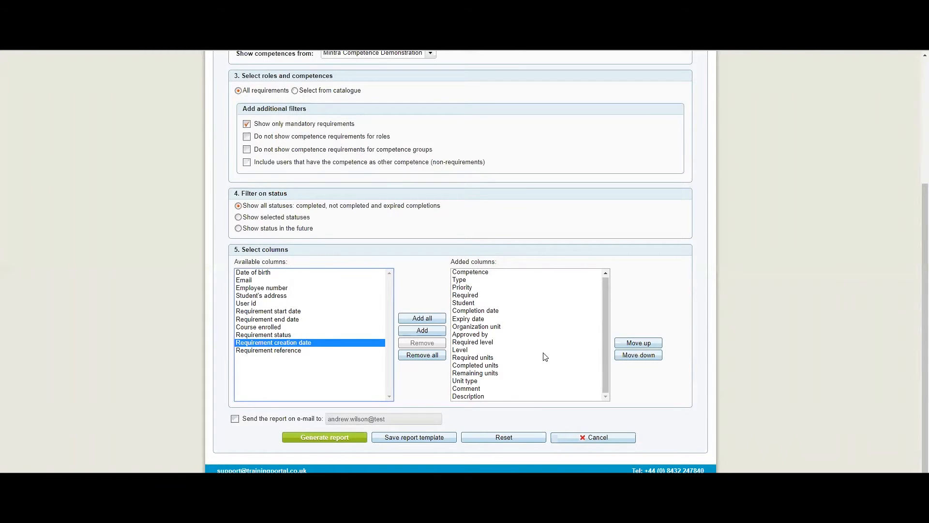
left_click(605, 361)
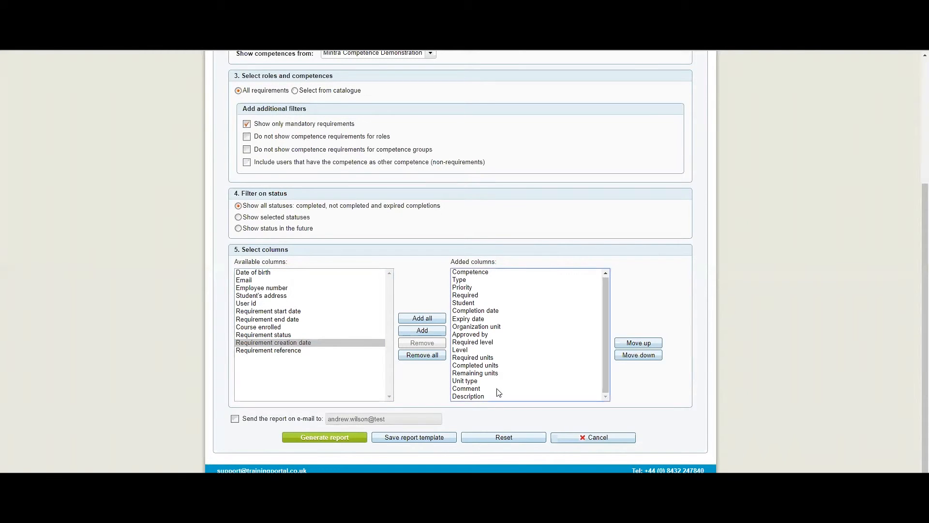
left_click(468, 396)
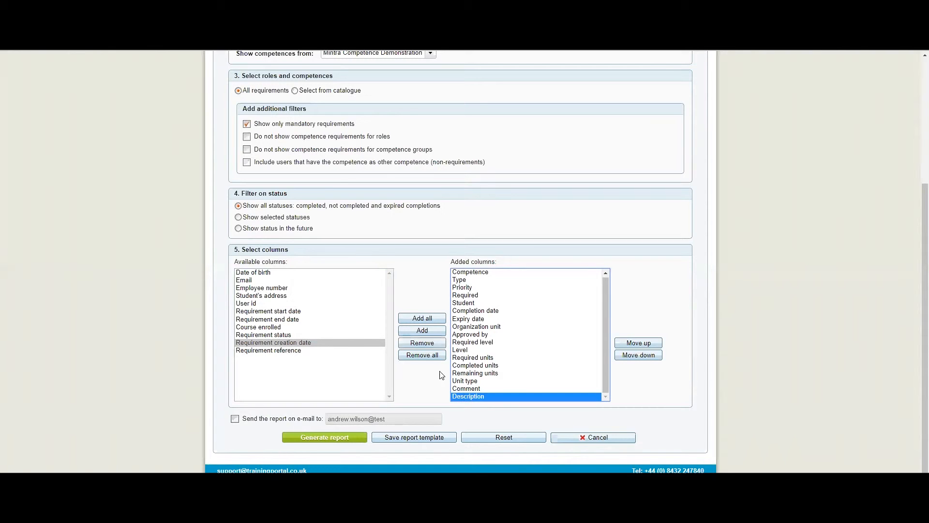
left_click(429, 344)
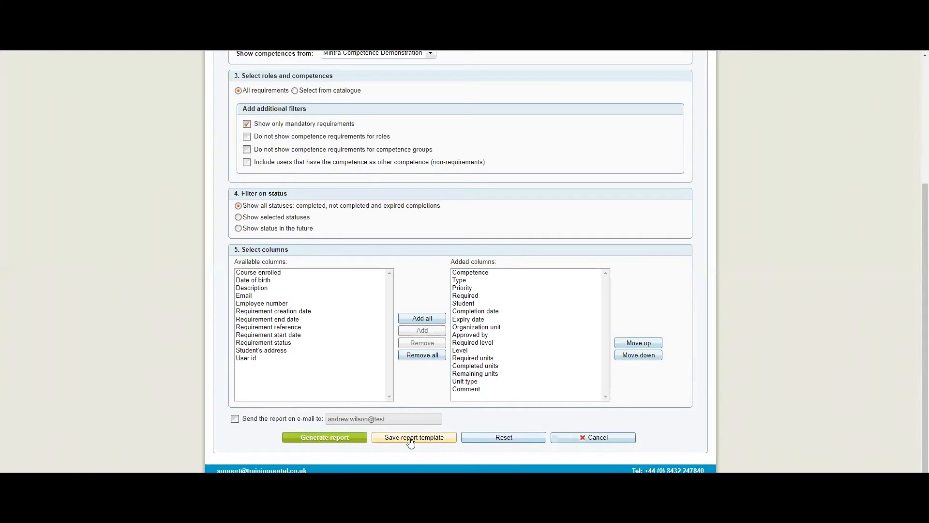
Generate the competence status report and open the downloaded workbook maximized in Excel with editing and macro content enabled.
left_click(339, 443)
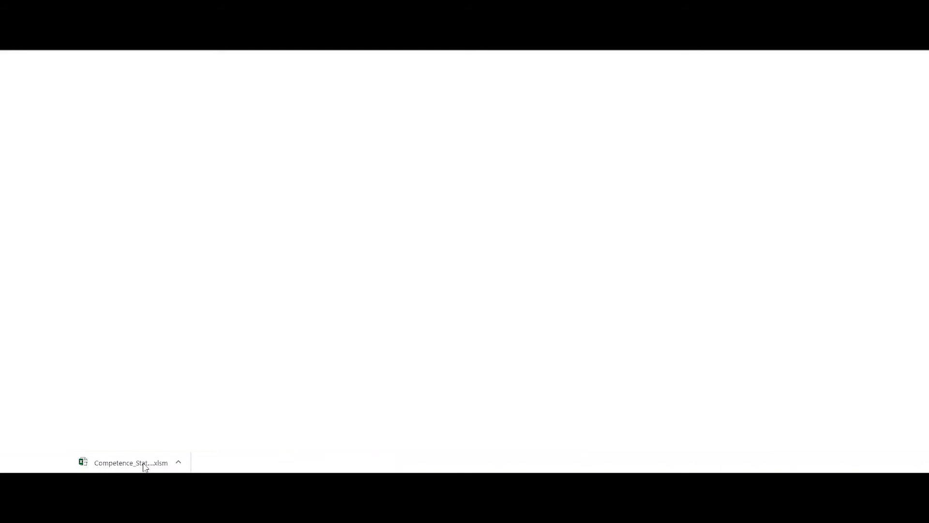
left_click(143, 462)
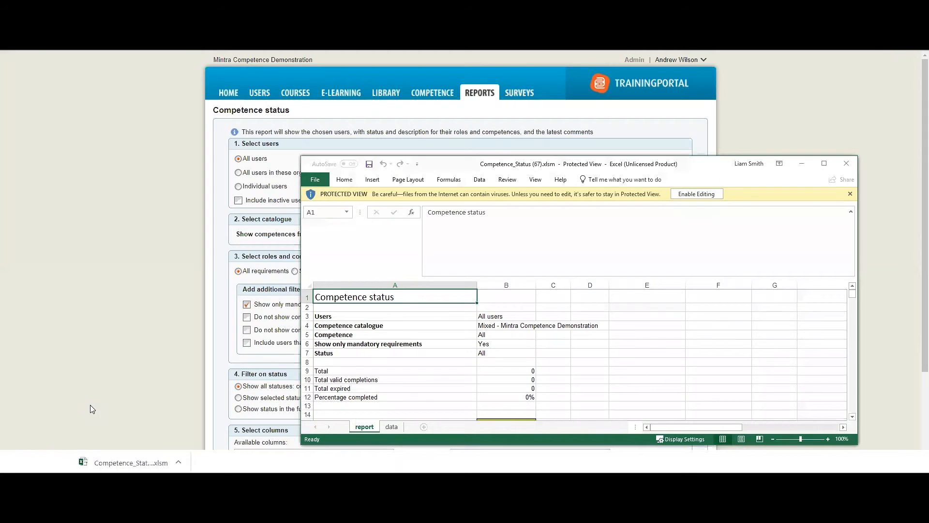
left_click(824, 163)
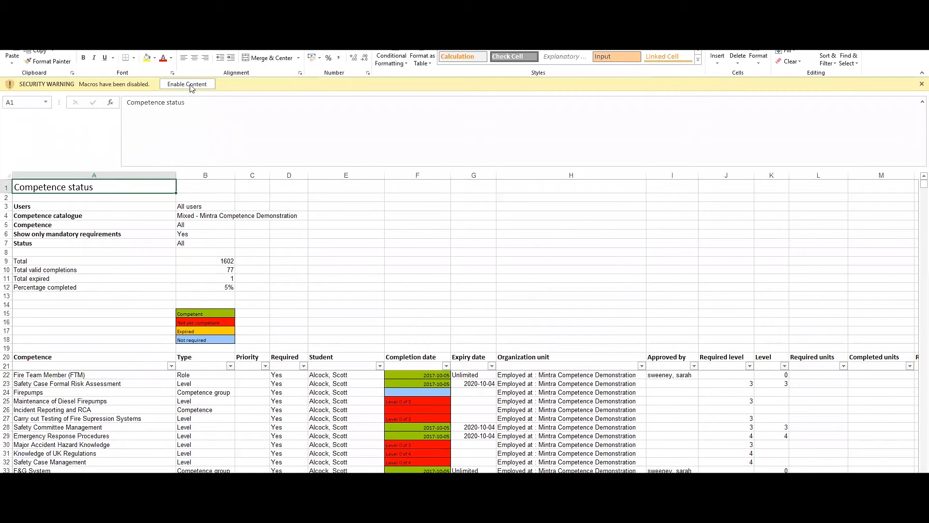
left_click(189, 85)
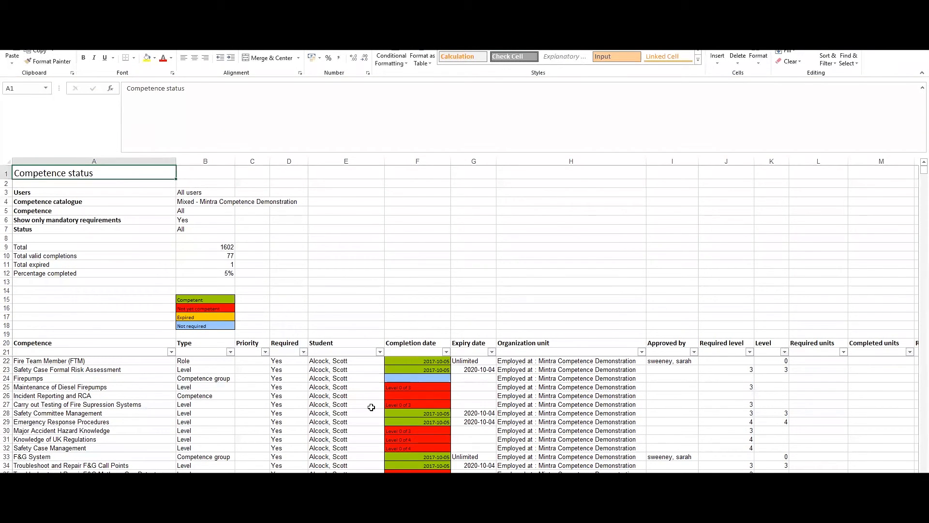
Examine the color-coded competence rows per student and the filter choices of the Type column.
scroll(372, 407, "down", 5)
scroll(371, 407, "down", 6)
scroll(372, 407, "down", 2)
scroll(371, 407, "up", 13)
left_click(230, 352)
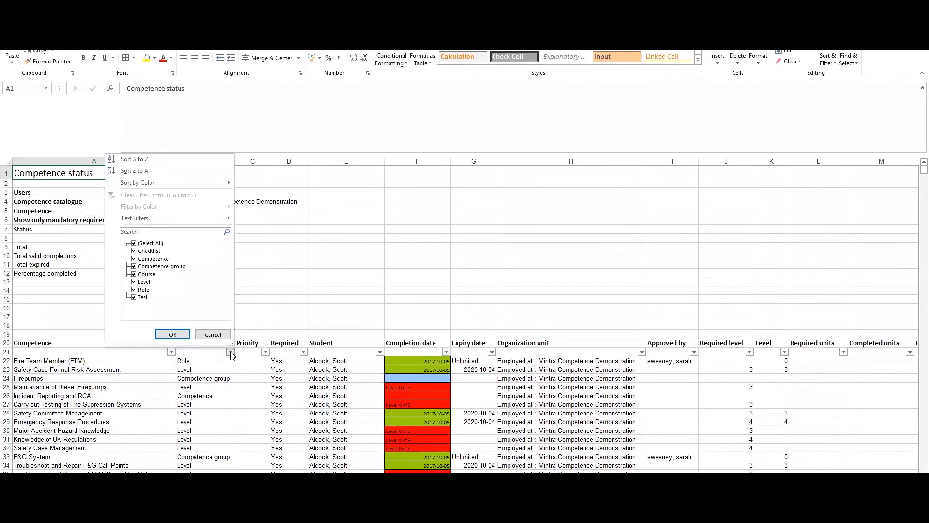
left_click(231, 353)
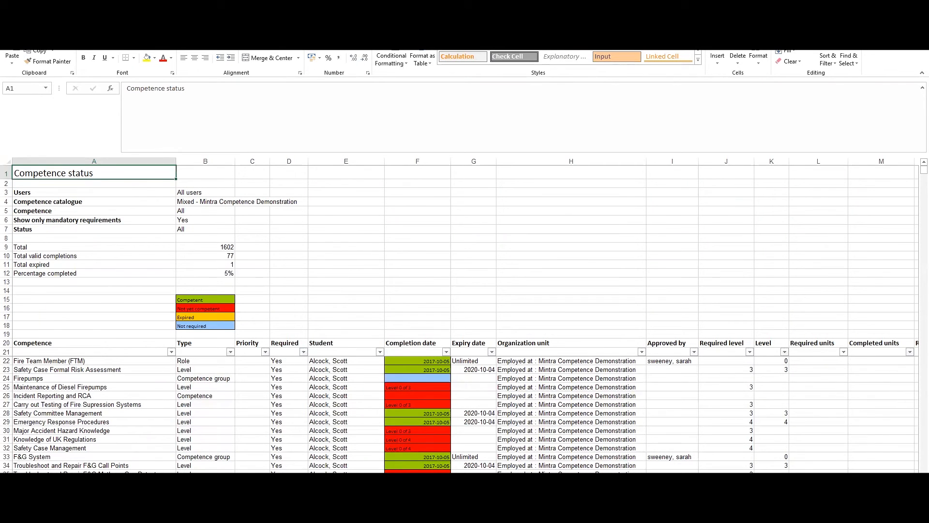
Generate the completion percentage graph grouped by person from the next sheet and examine one student's competent and in-progress bars.
key("ctrl+Page_Down")
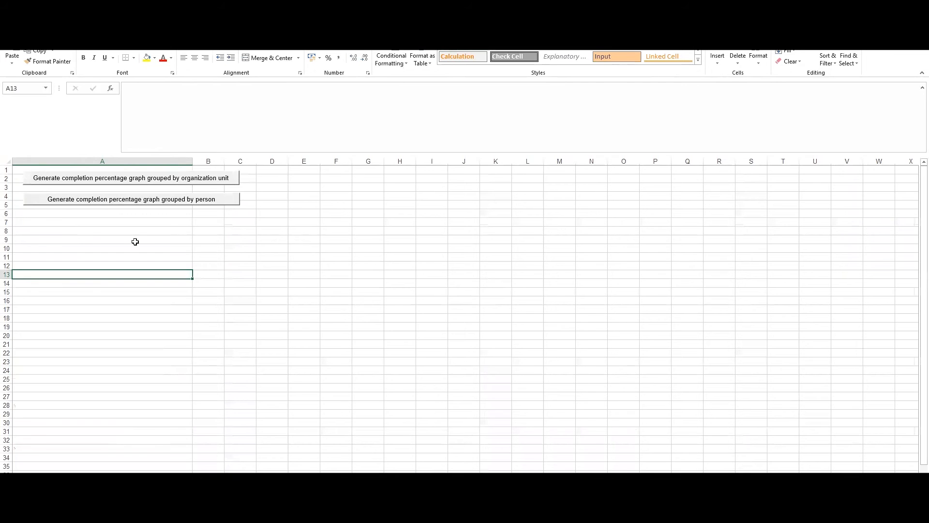
left_click(132, 199)
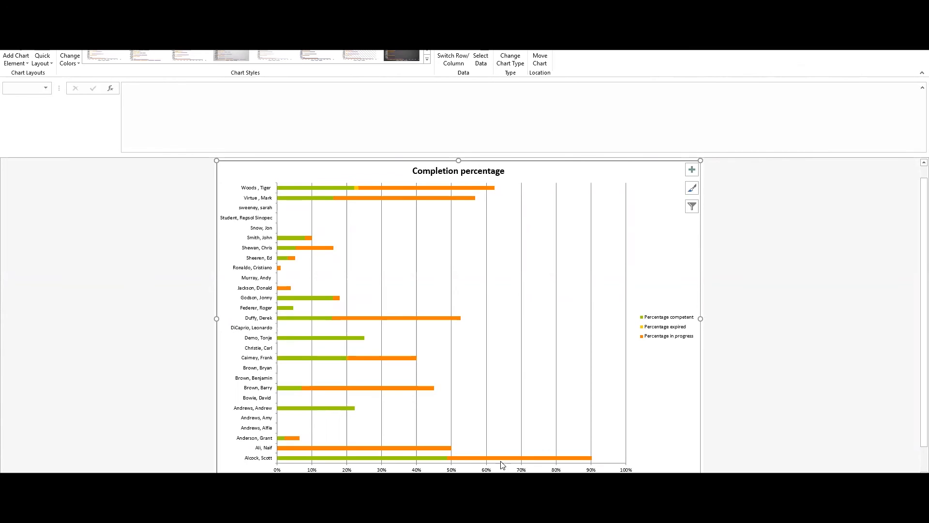
mouse_move(391, 460)
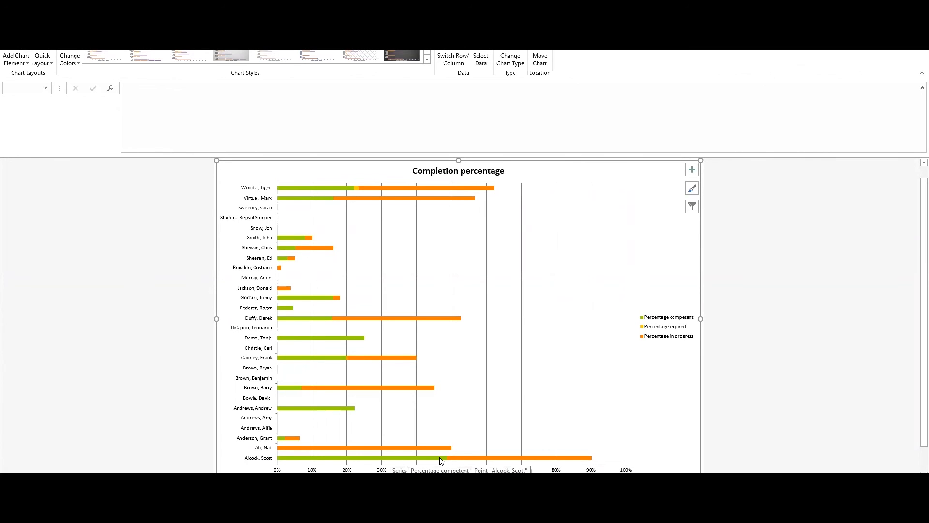
mouse_move(459, 463)
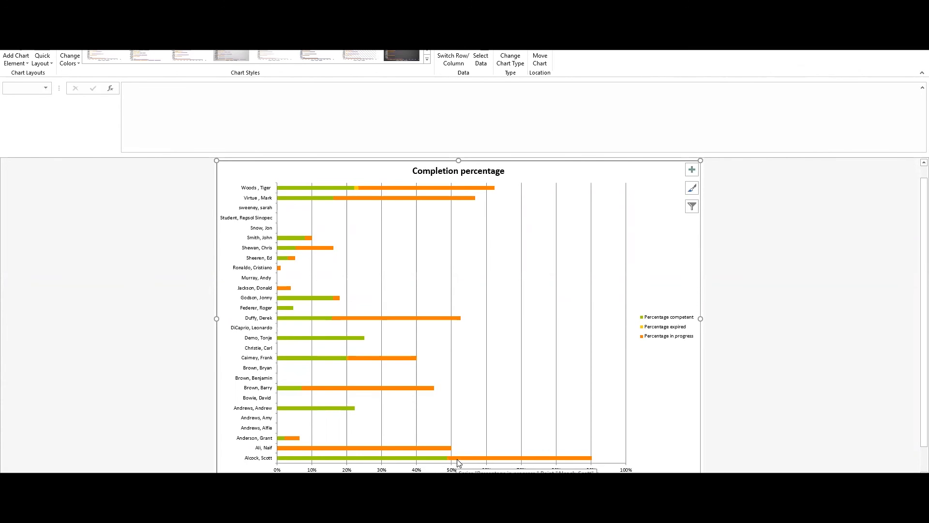